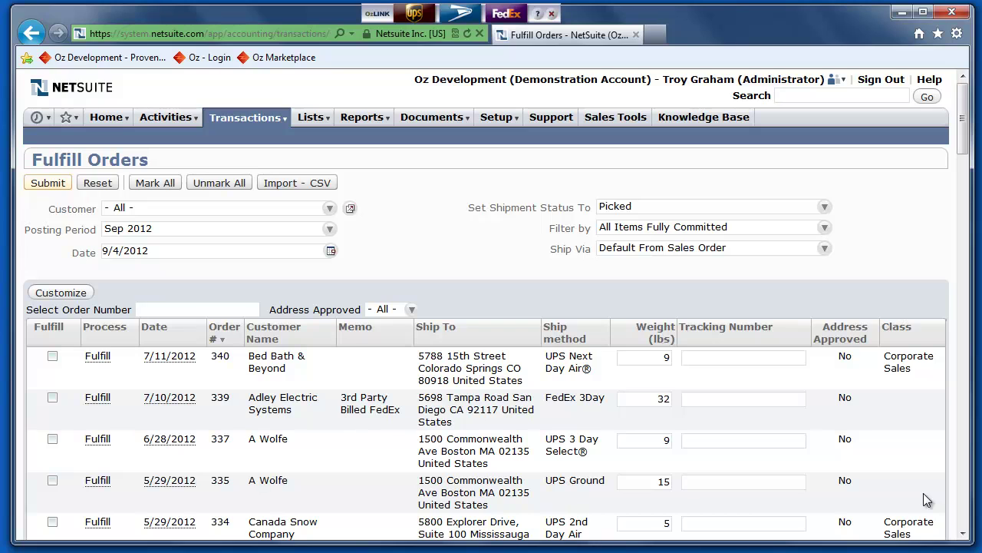
- Begin fulfilling order 340 for Bed Bath & Beyond, marking both items at full quantity
click(98, 357)
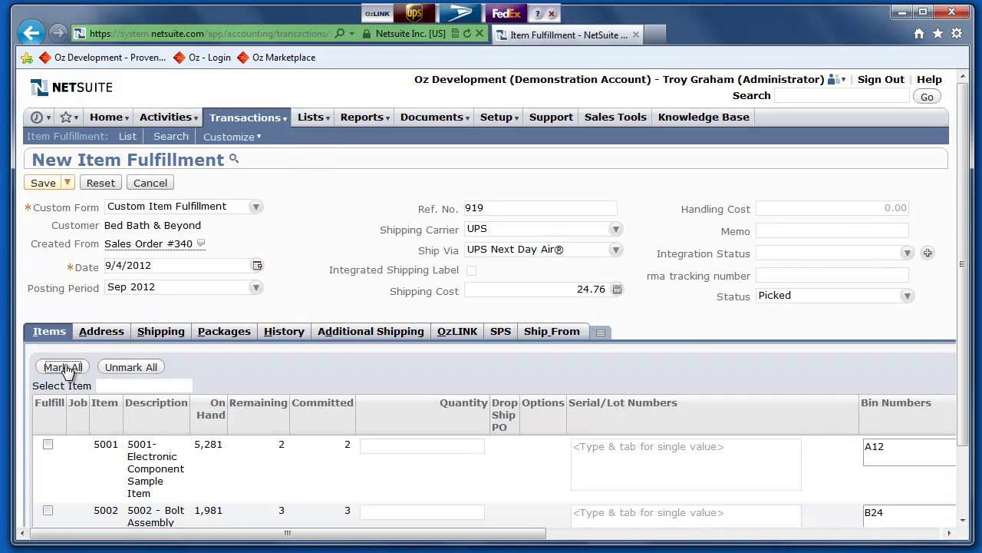
click(63, 367)
- Send the order 340 item fulfillment to UPS WorldShip for shipping
click(414, 17)
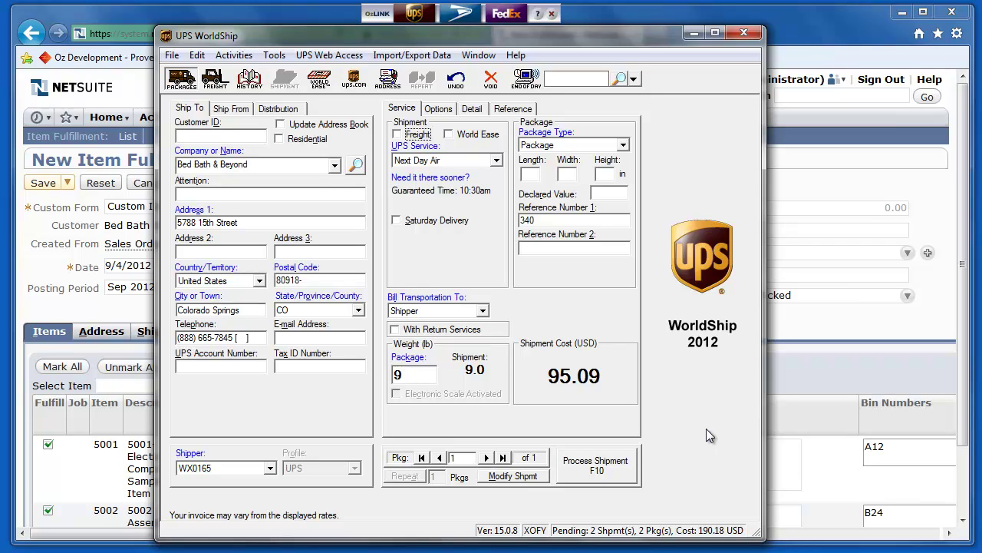
- Process the UPS WorldShip Next Day Air shipment for order 340
click(597, 472)
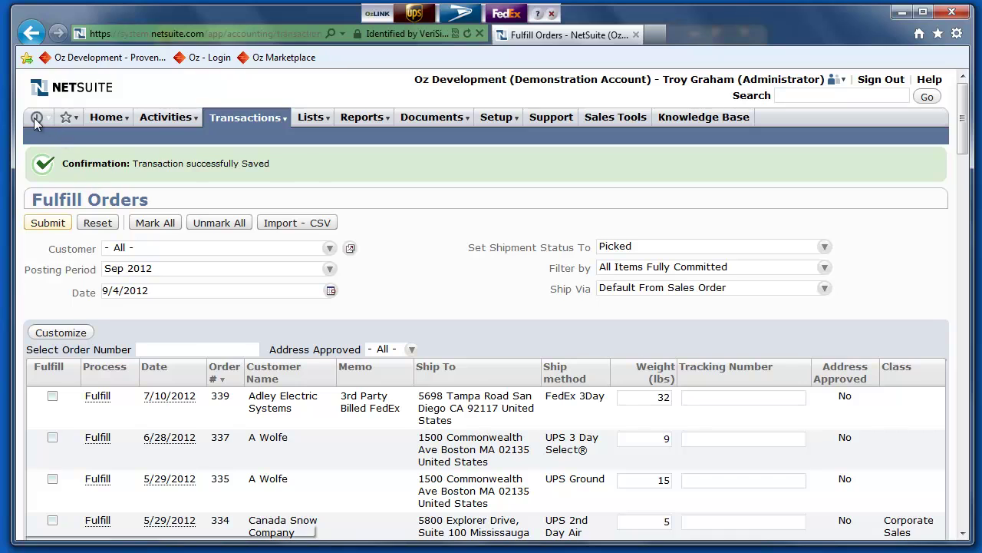
- Reopen item fulfillment 919, dated 9/4/2012, from Recent Records
mouse_move(36, 117)
click(69, 159)
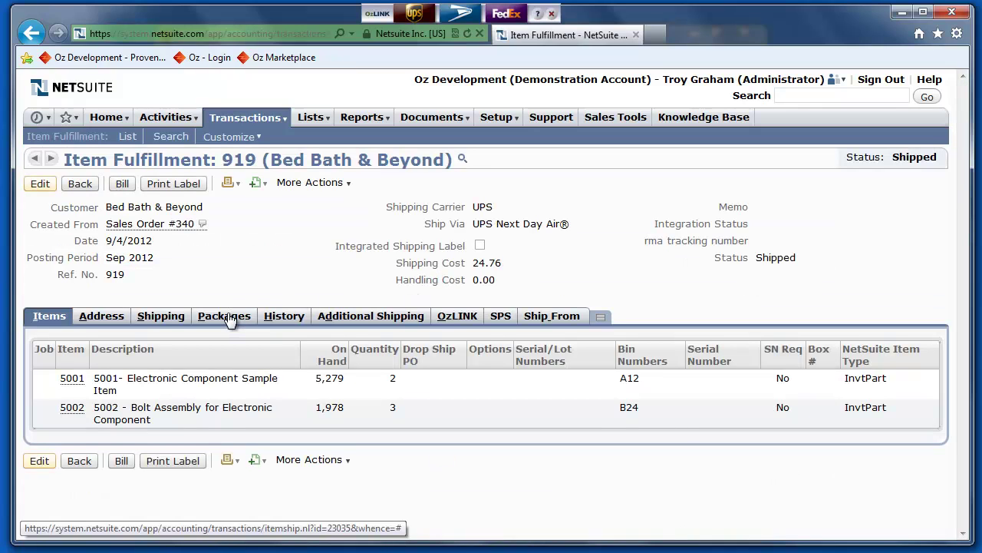
- Show fulfillment 919's package details: a 9 lb tracked UPS package
click(227, 318)
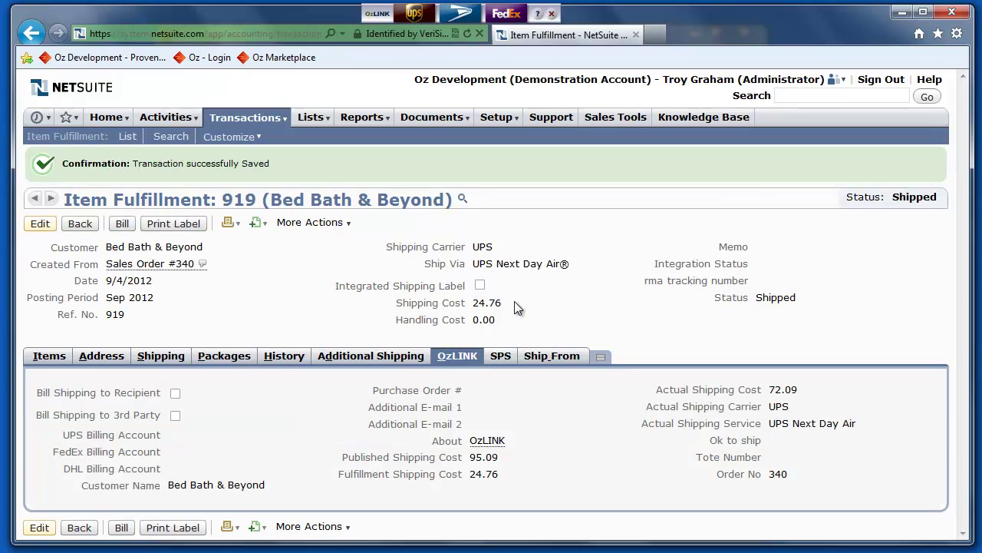
drag(513, 302, 474, 304)
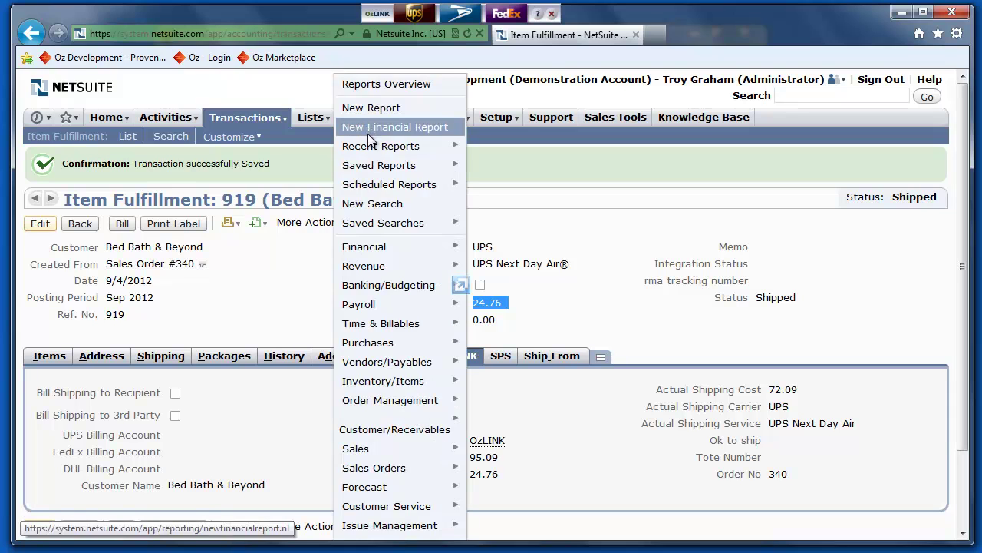
mouse_move(362, 117)
mouse_move(379, 165)
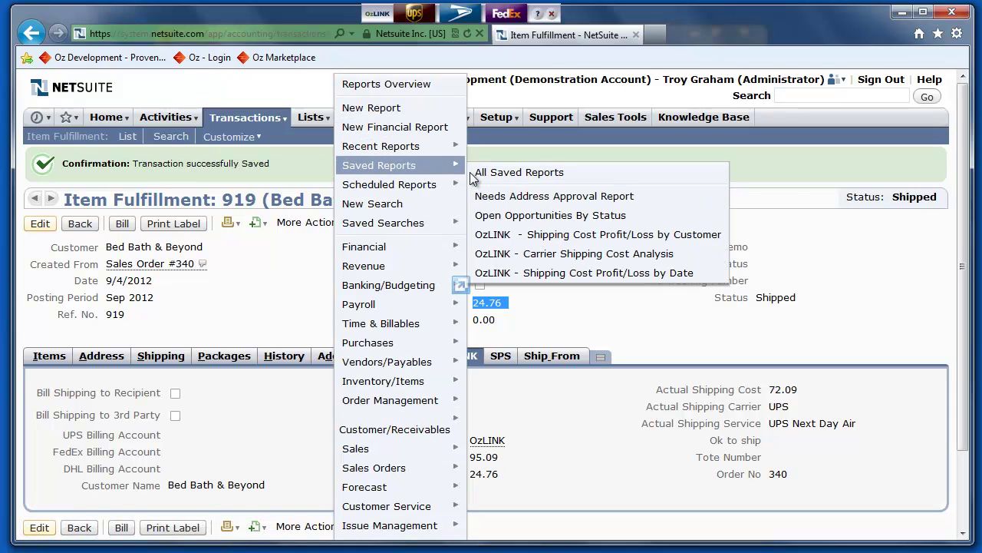
- Run the saved report 'OzLINK - Shipping Cost Profit/Loss by Customer'
click(568, 231)
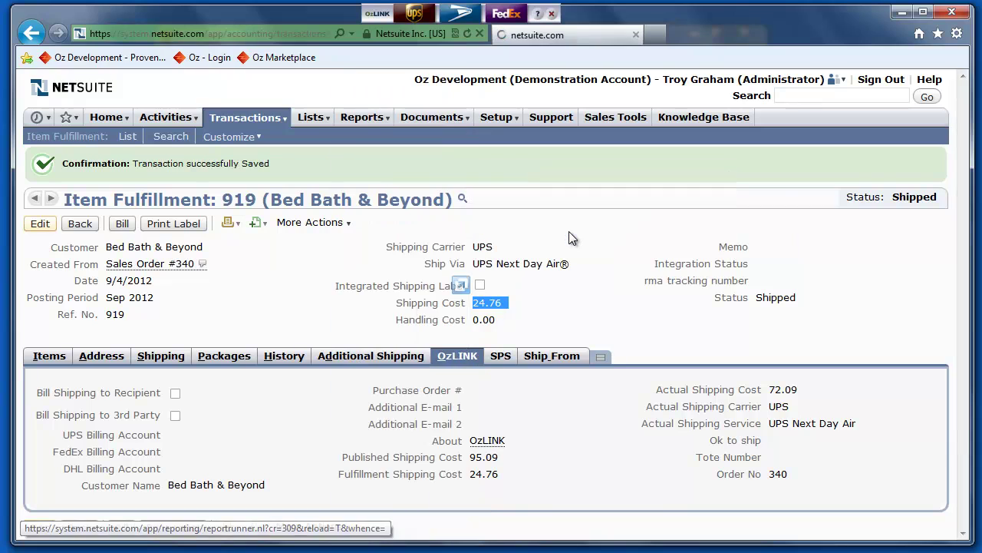